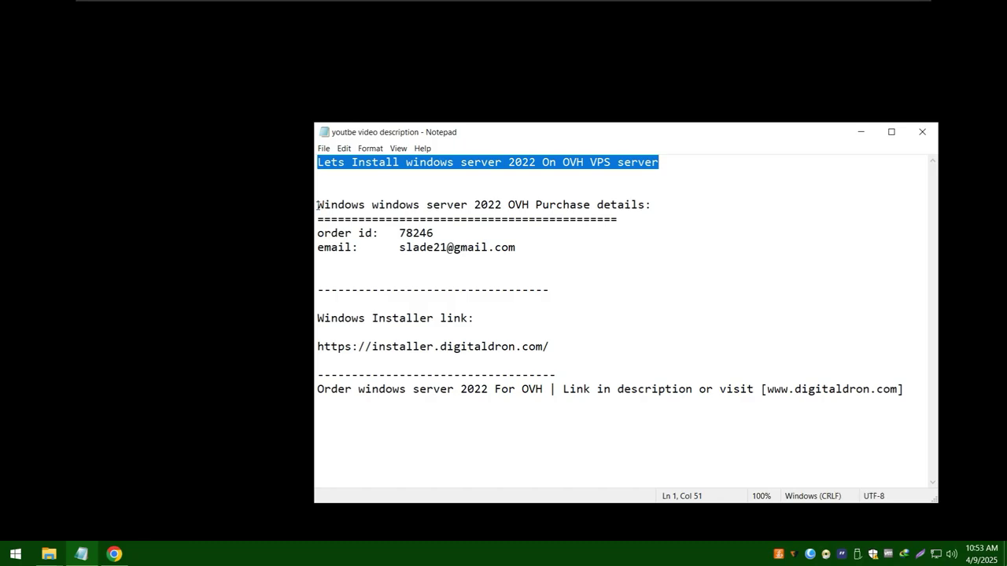
pyautogui.moveTo(317, 205); pyautogui.dragTo(680, 202)
pyautogui.click(423, 328)
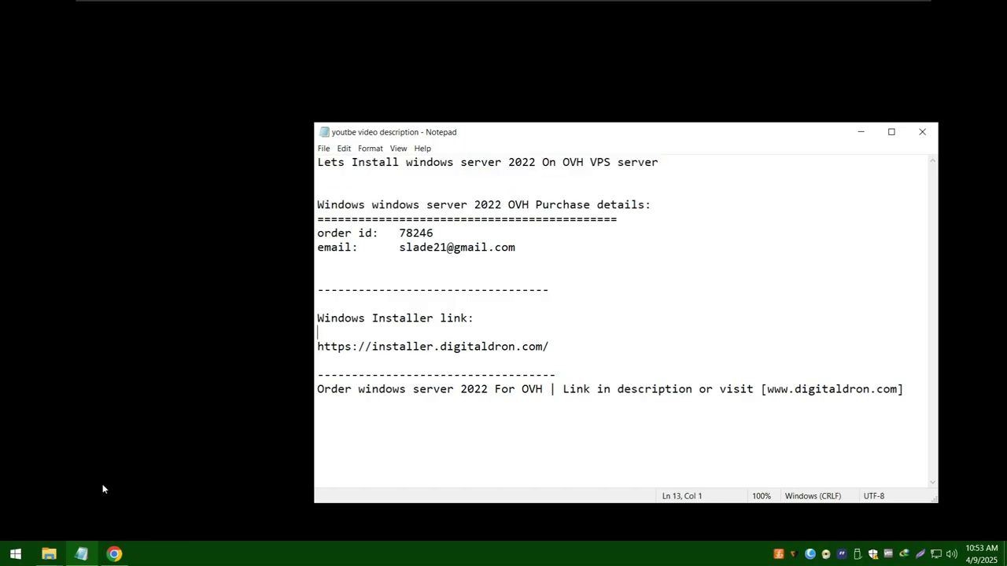
# Step: Switch to the OVHcloud dashboard in Chrome and reboot the VPS in rescue mode
pyautogui.click(114, 554)
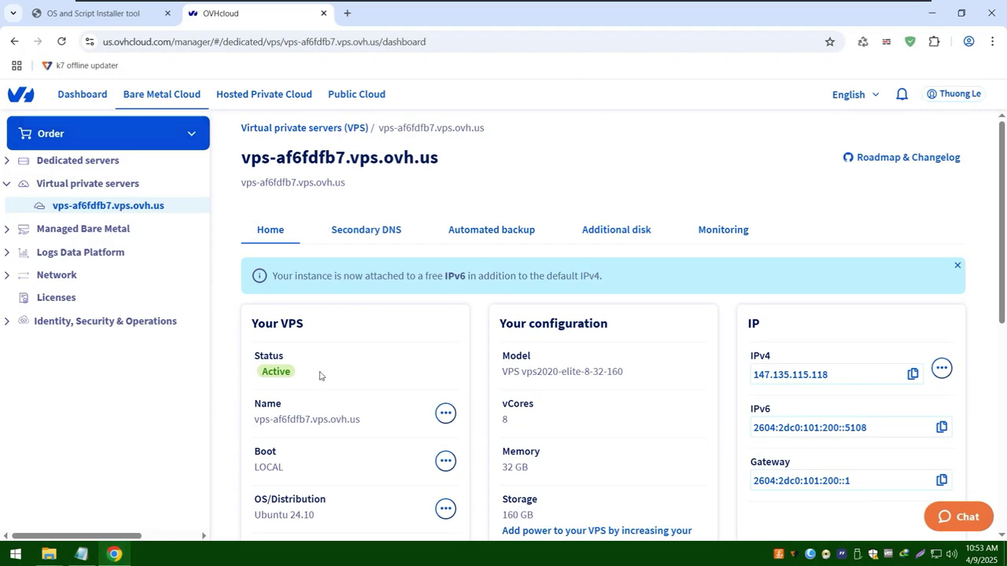
pyautogui.scroll(-5, 335, 348)
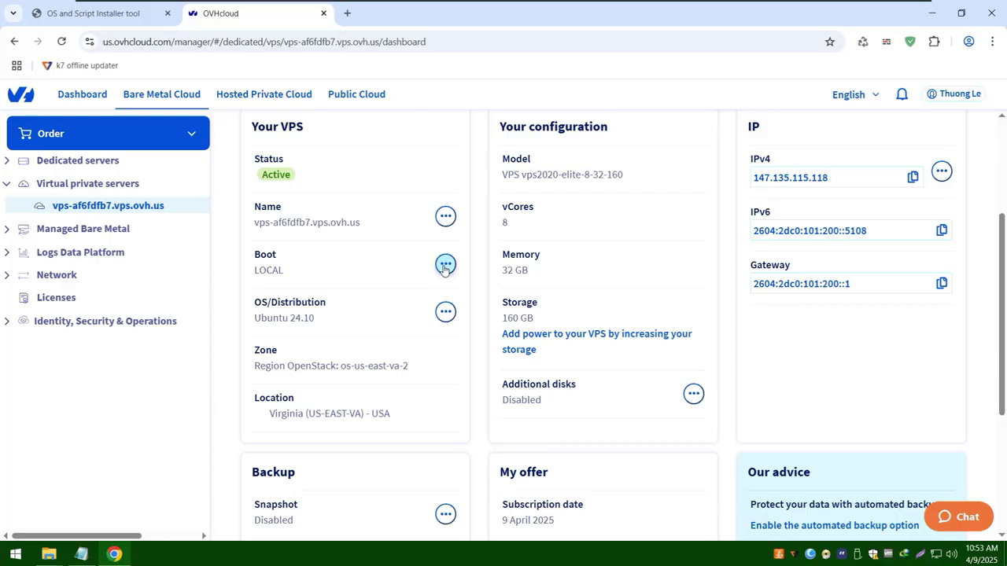
pyautogui.click(445, 262)
pyautogui.click(391, 314)
pyautogui.click(750, 303)
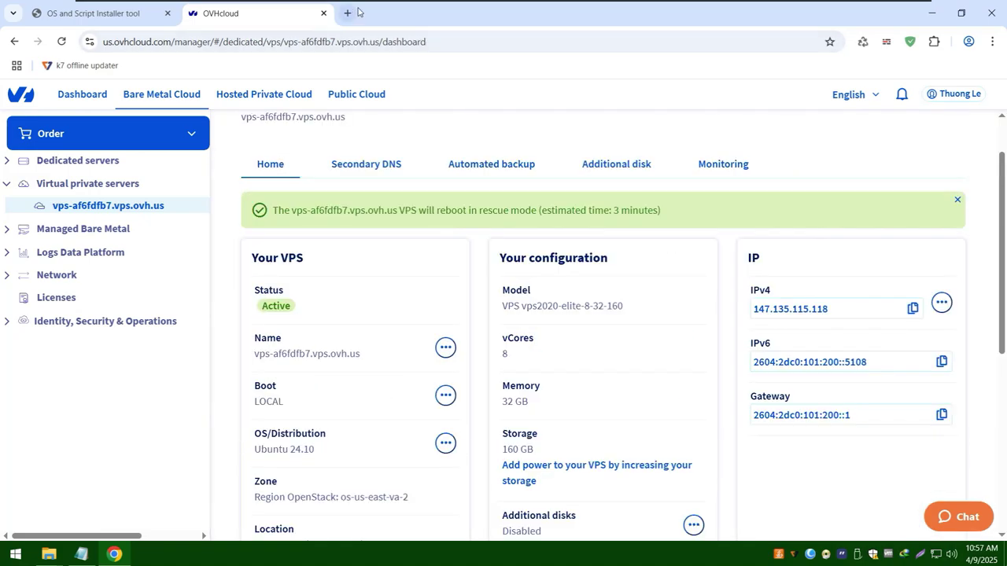
# Step: Open the copied OVHcloud secret-retrieval link in a new tab and highlight the rescue password
pyautogui.click(346, 13)
pyautogui.hotkey('ctrl', 'v')
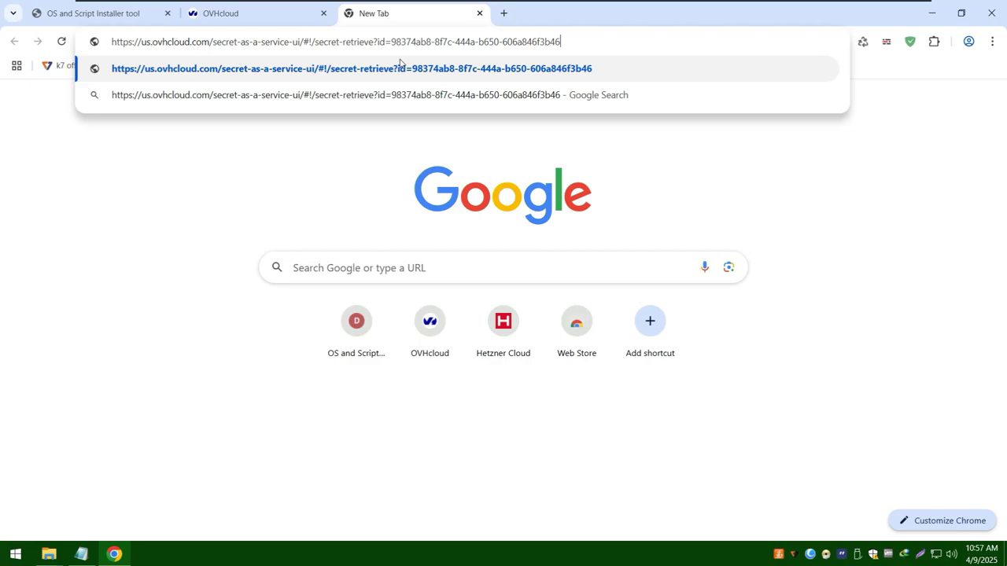
pyautogui.press('Return')
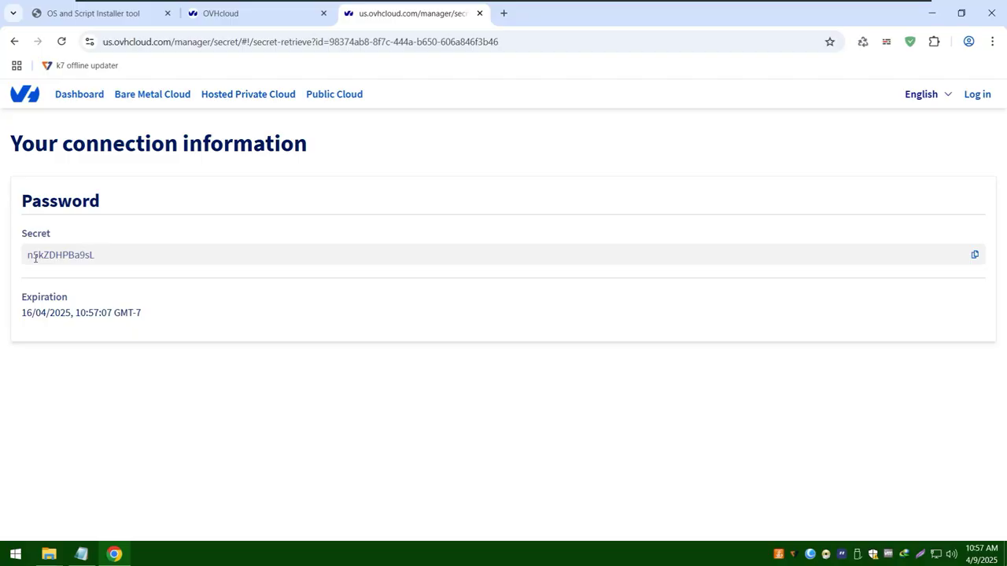
pyautogui.doubleClick(26, 254)
pyautogui.click(119, 256)
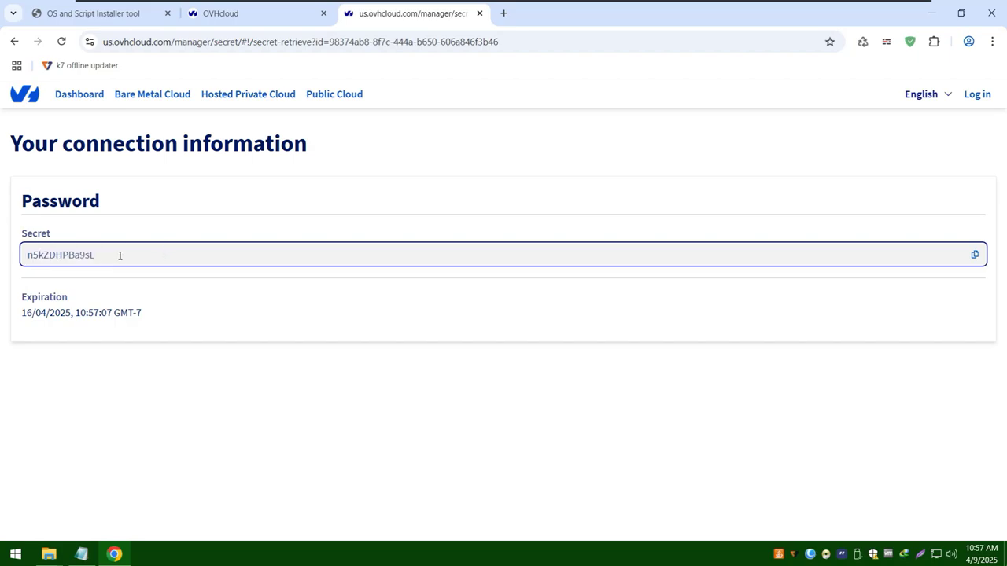
pyautogui.click(79, 13)
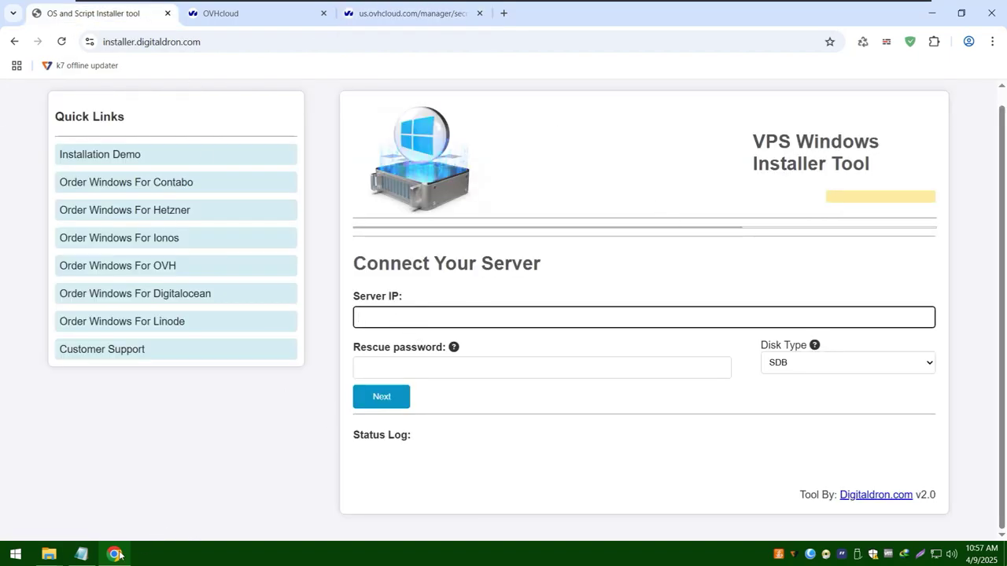
pyautogui.click(81, 555)
pyautogui.moveTo(456, 261); pyautogui.dragTo(301, 261)
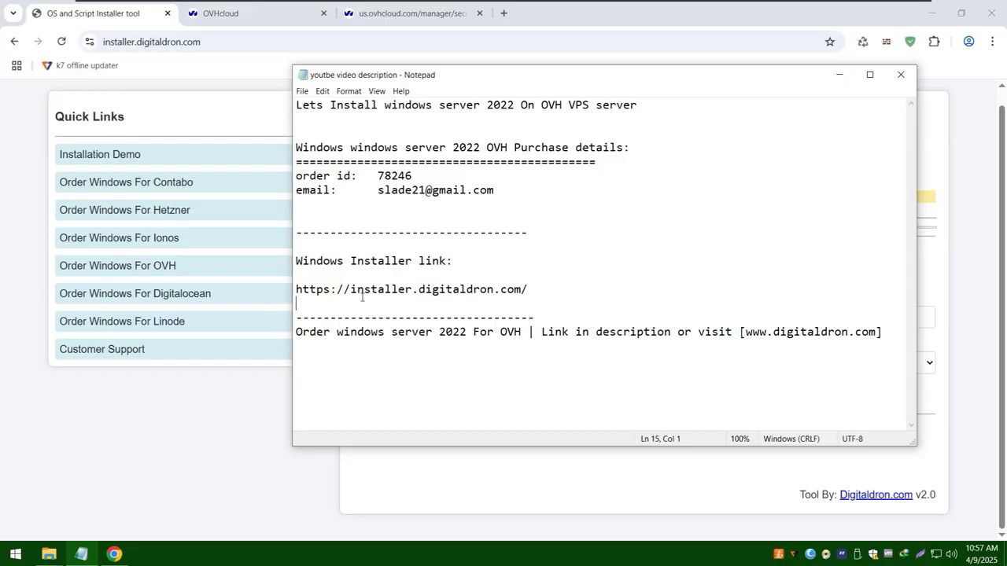
pyautogui.moveTo(529, 289); pyautogui.dragTo(296, 289)
pyautogui.click(417, 290)
pyautogui.moveTo(527, 290); pyautogui.dragTo(309, 290)
pyautogui.click(296, 350)
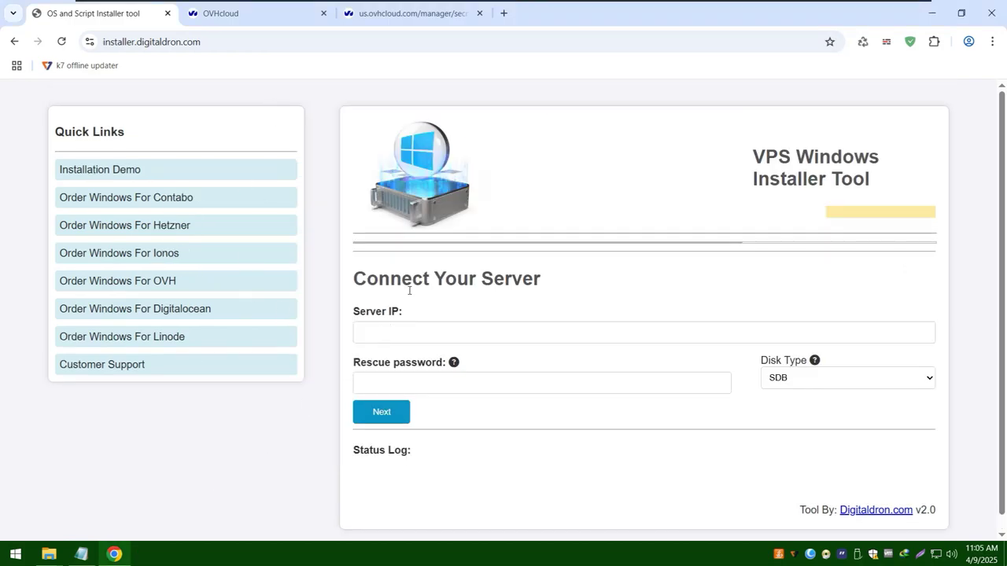
# Step: Copy the VPS's IPv4 address, 147.135.115.118, from the OVHcloud dashboard into the installer tool's Server IP
pyautogui.click(421, 334)
pyautogui.click(255, 15)
pyautogui.rightClick(840, 317)
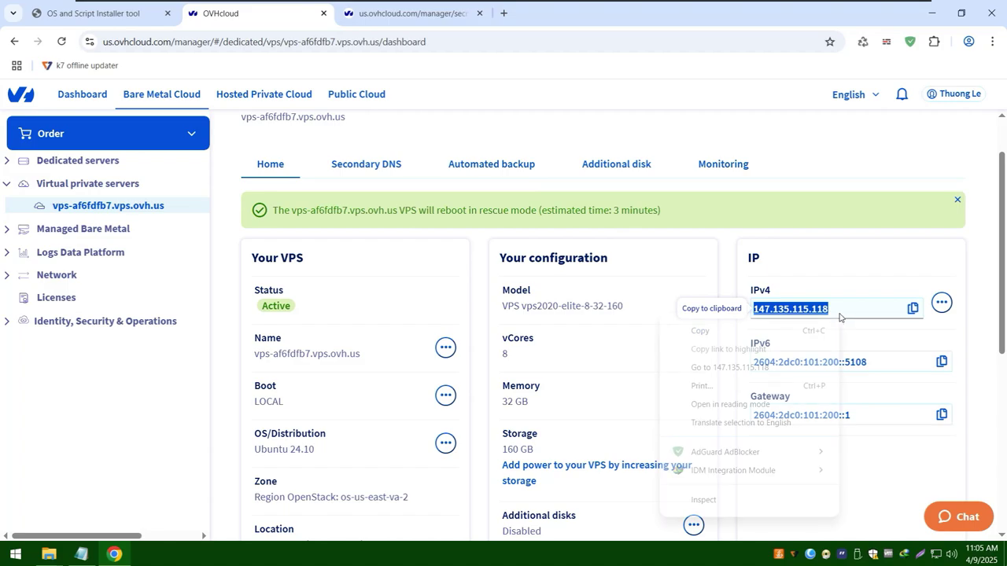
pyautogui.click(910, 311)
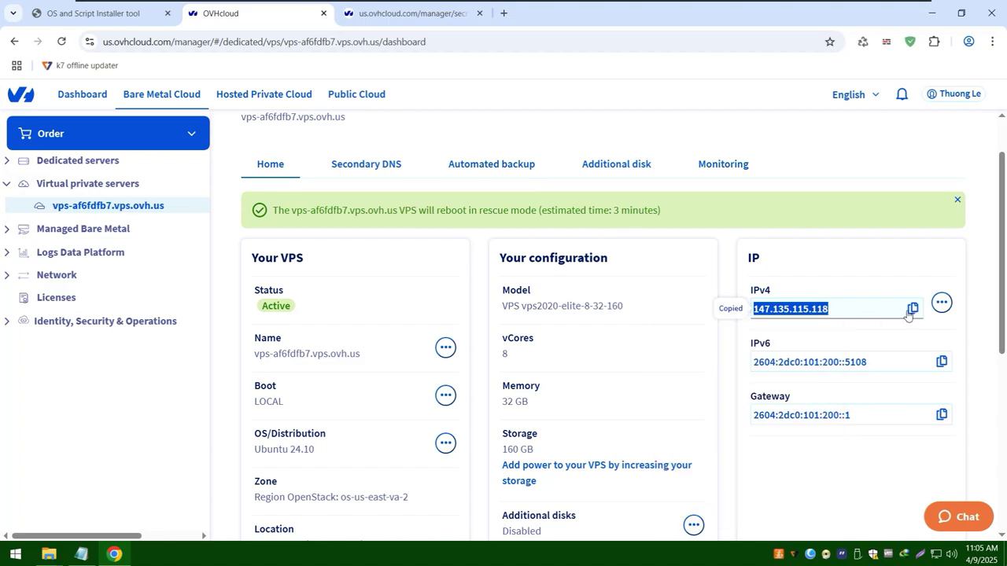
pyautogui.click(102, 16)
# Step: Copy the rescue password from the connection information page into the installer tool and connect to the server
pyautogui.click(409, 15)
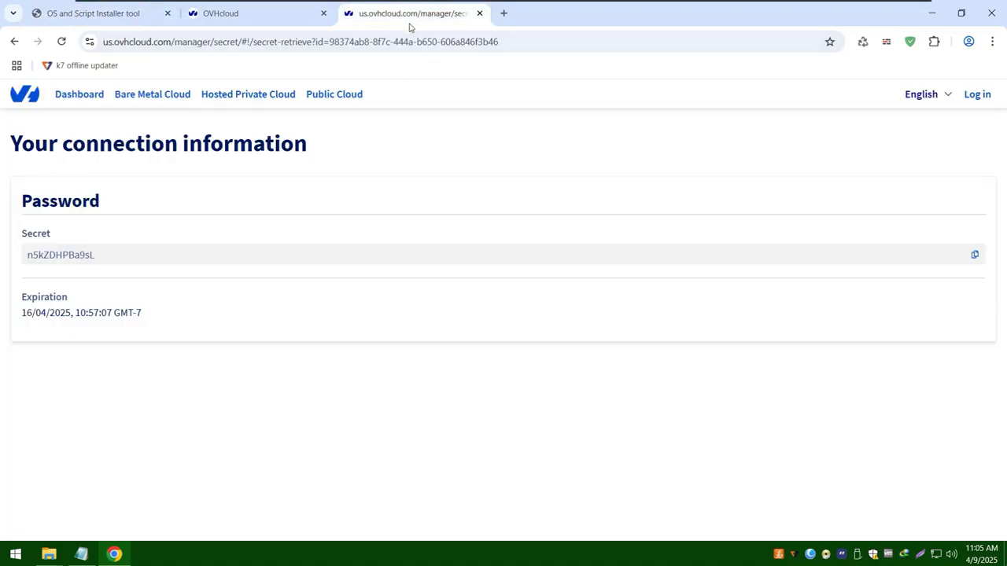
pyautogui.moveTo(96, 255); pyautogui.dragTo(29, 257)
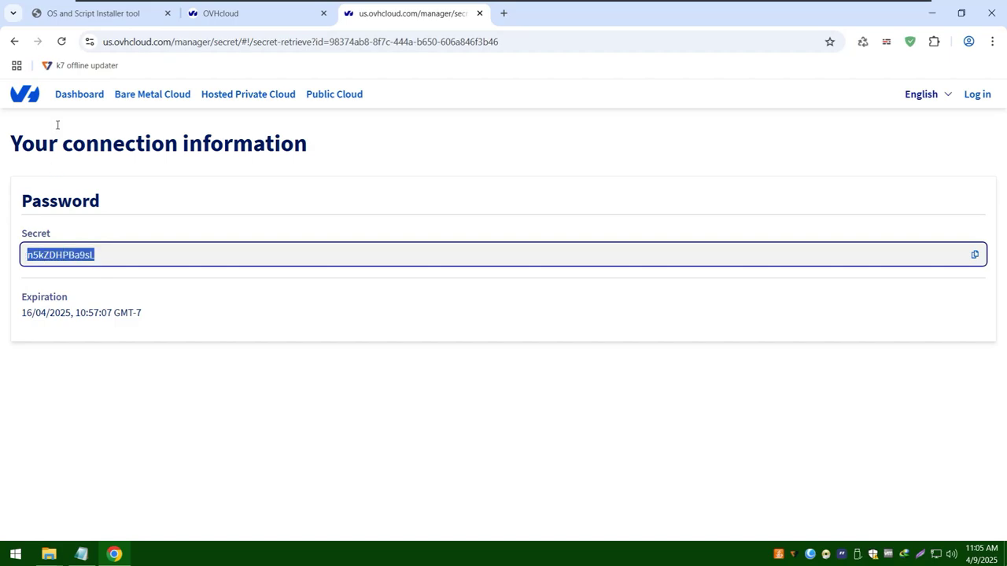
pyautogui.hotkey('ctrl', 'c')
pyautogui.click(102, 14)
pyautogui.click(409, 383)
pyautogui.hotkey('ctrl', 'v')
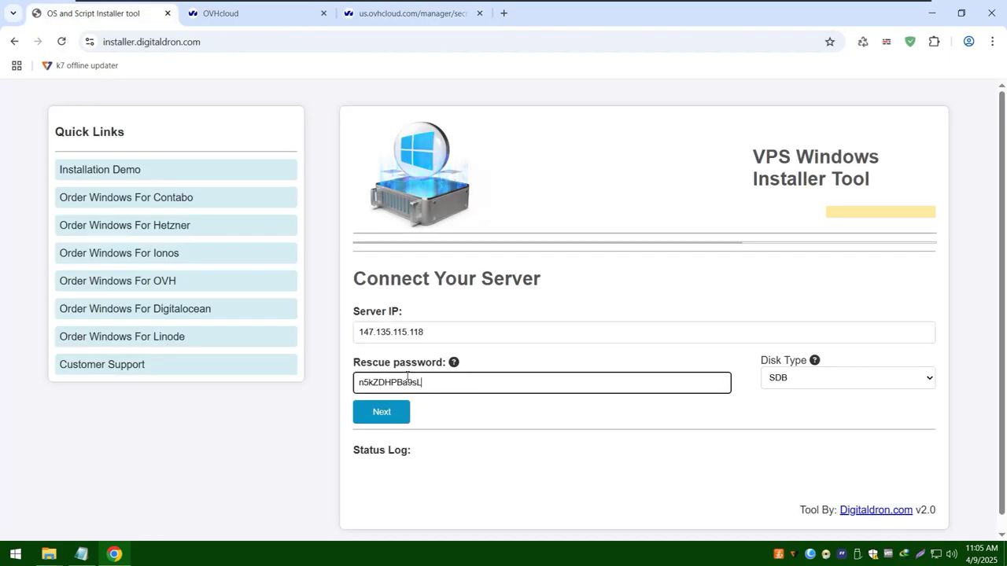
pyautogui.click(393, 415)
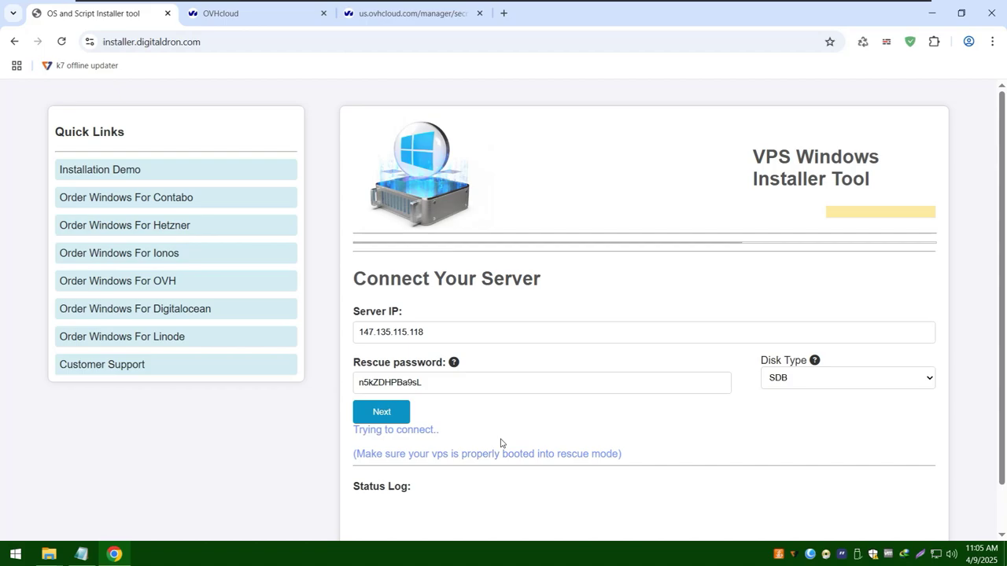
# Step: Copy the order number from the Notepad purchase details into the Order Id of the purchase validation form
pyautogui.click(81, 555)
pyautogui.doubleClick(385, 175)
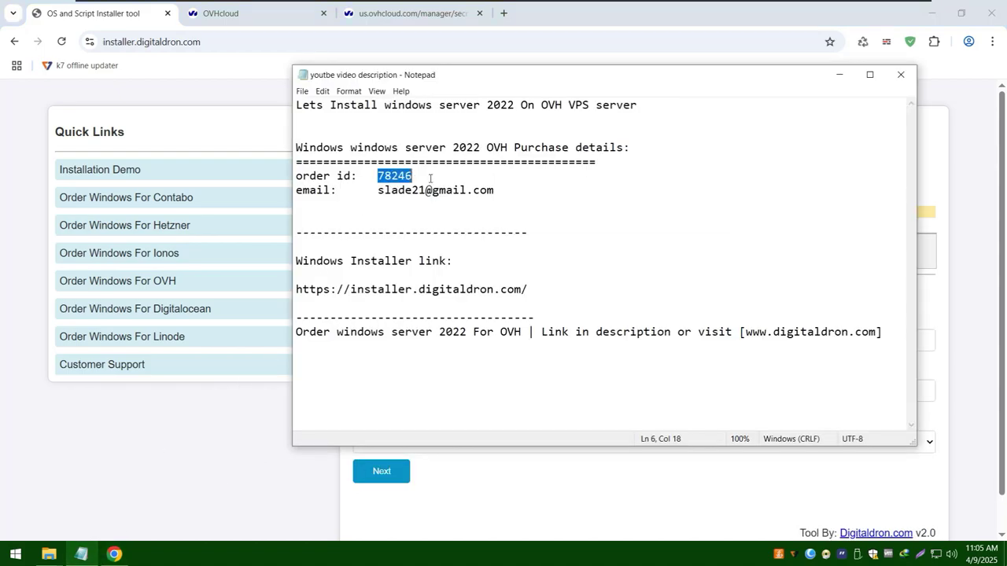
pyautogui.click(188, 450)
pyautogui.click(417, 340)
pyautogui.hotkey('ctrl', 'v')
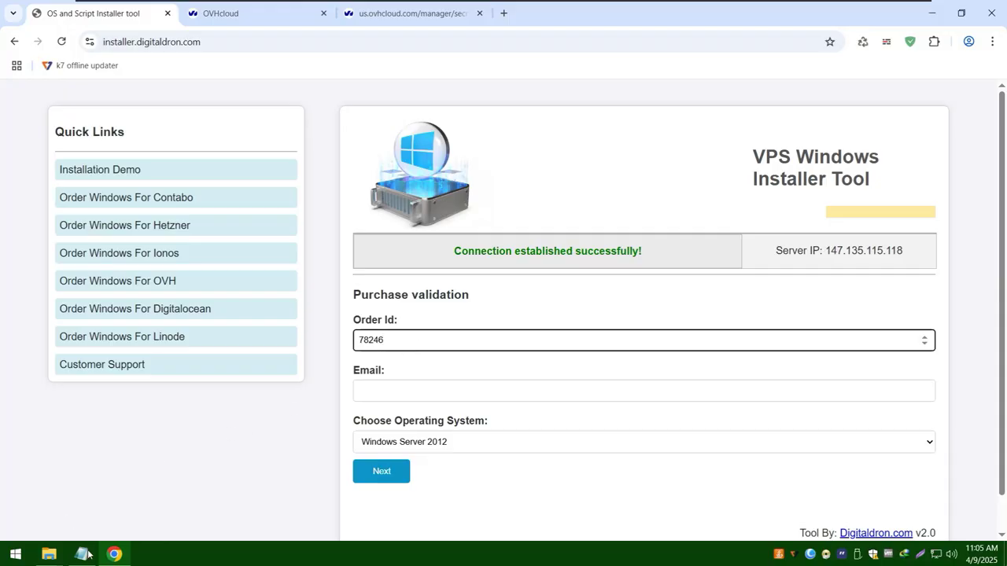
# Step: Copy the purchase e-mail address from the Notepad notes into the Email of the purchase validation form
pyautogui.hotkey('alt', 'Tab')
pyautogui.moveTo(382, 193); pyautogui.dragTo(499, 193)
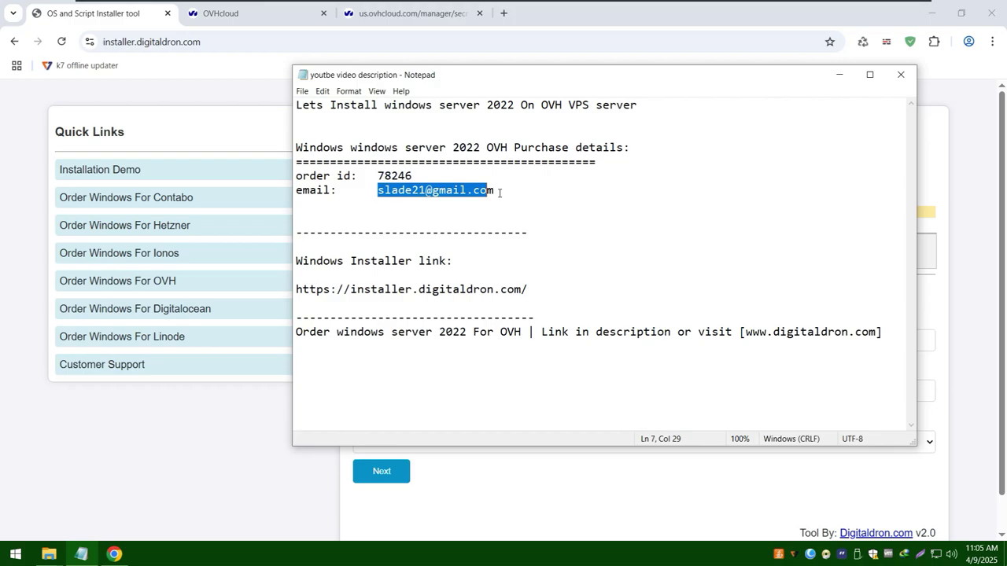
pyautogui.click(264, 419)
pyautogui.click(382, 392)
pyautogui.hotkey('ctrl', 'v')
# Step: Choose Windows Server 2022 as the operating system and submit the purchase validation form
pyautogui.click(413, 444)
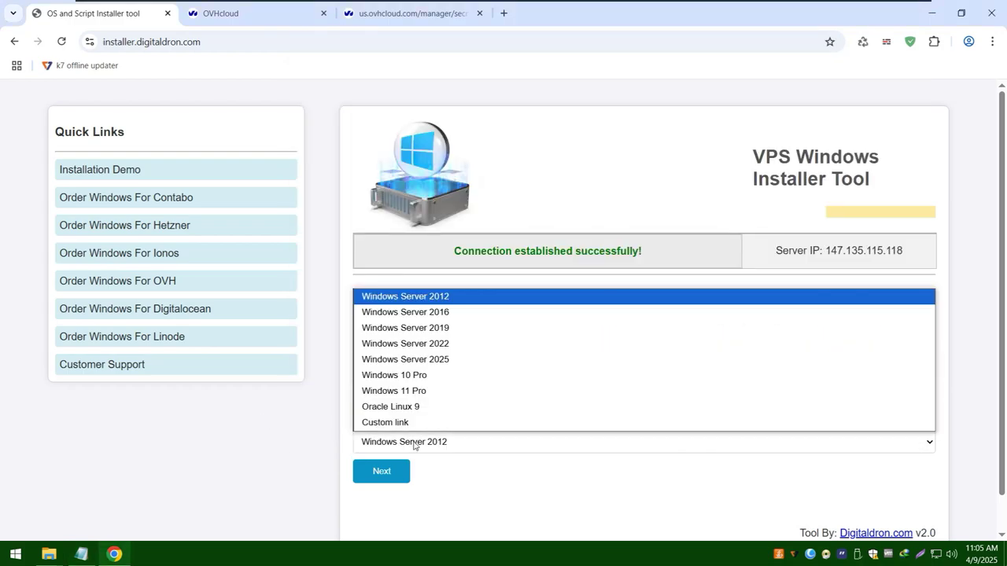
pyautogui.click(459, 344)
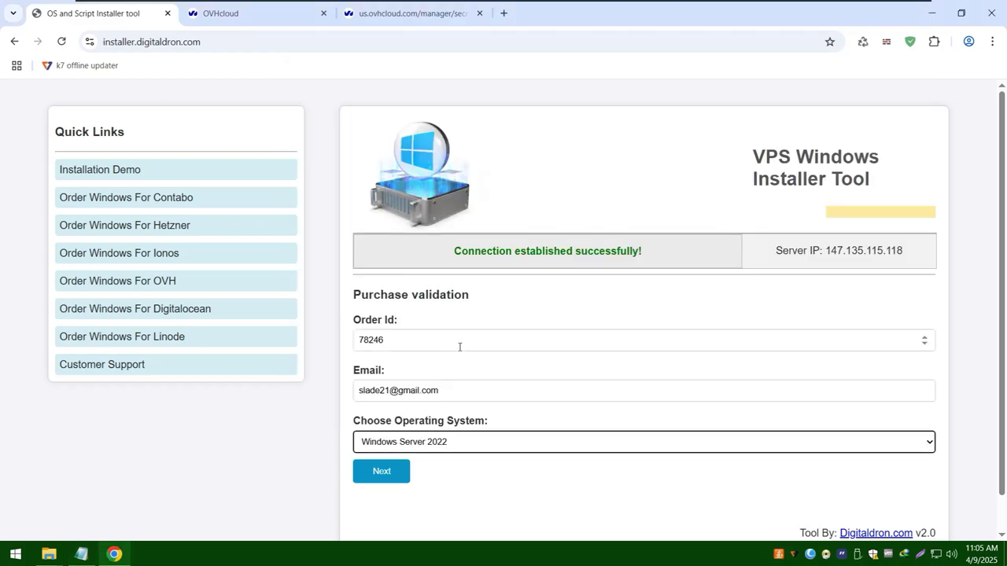
pyautogui.click(526, 492)
pyautogui.click(453, 448)
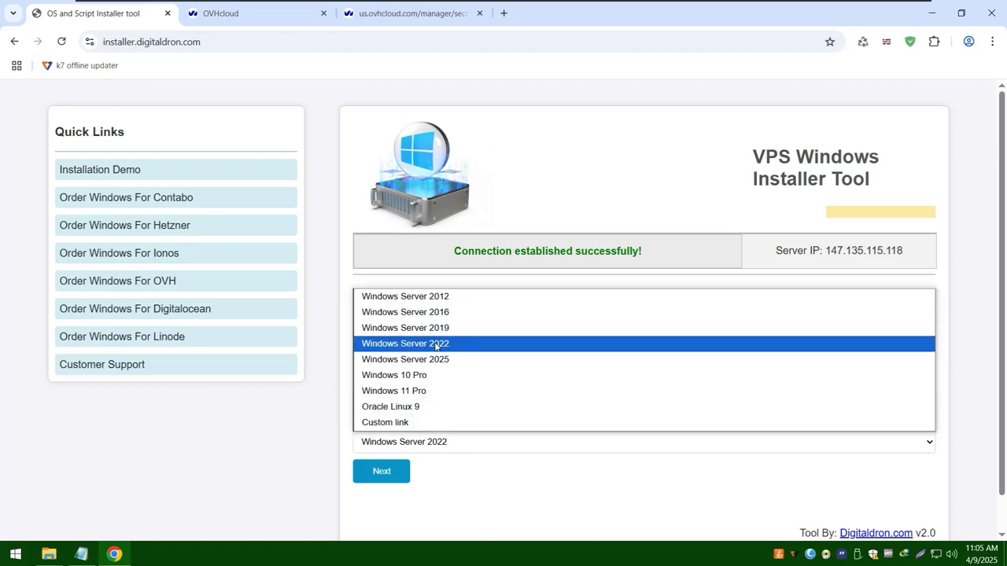
pyautogui.click(438, 346)
pyautogui.click(385, 472)
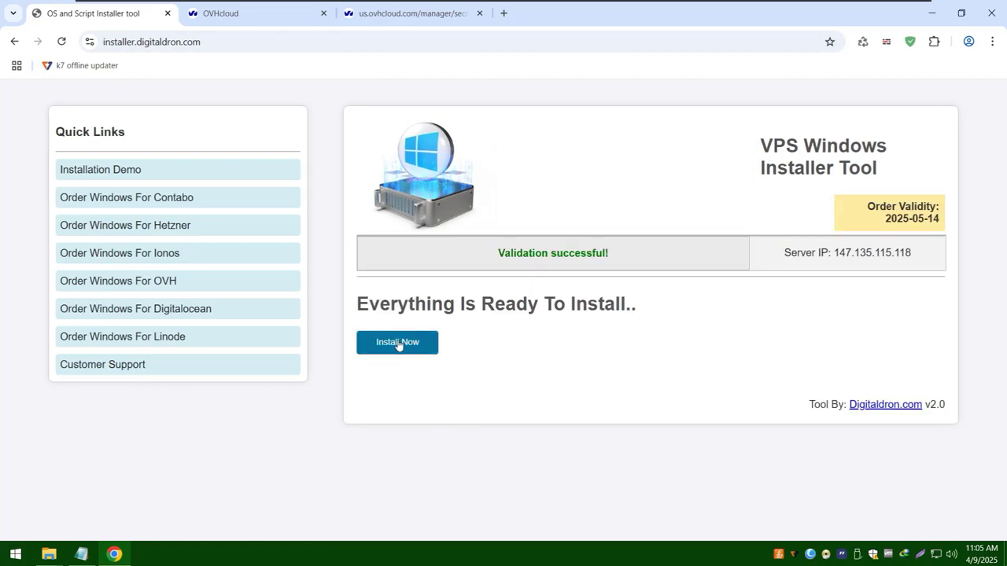
# Step: Start the Windows installation on the VPS and check the installation status message
pyautogui.click(398, 342)
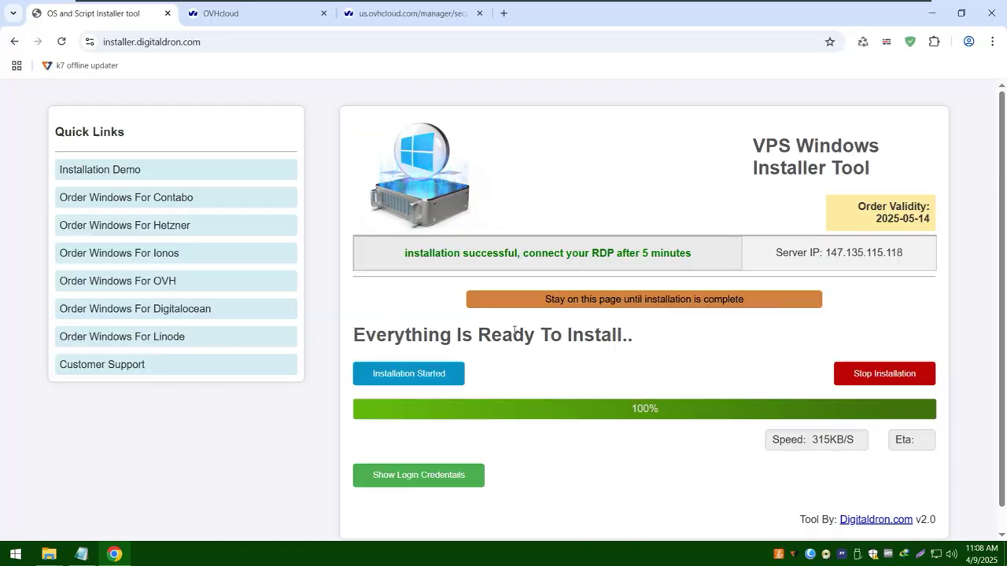
pyautogui.tripleClick(476, 268)
pyautogui.click(464, 254)
# Step: Return to the OVHcloud dashboard and request a normal reboot of the VPS
pyautogui.click(265, 15)
pyautogui.click(448, 395)
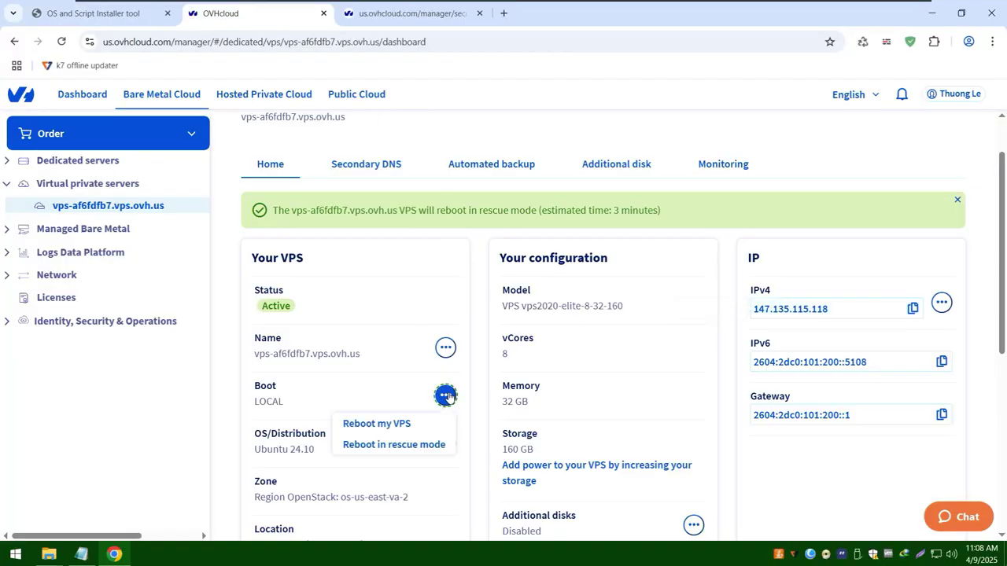
pyautogui.click(390, 427)
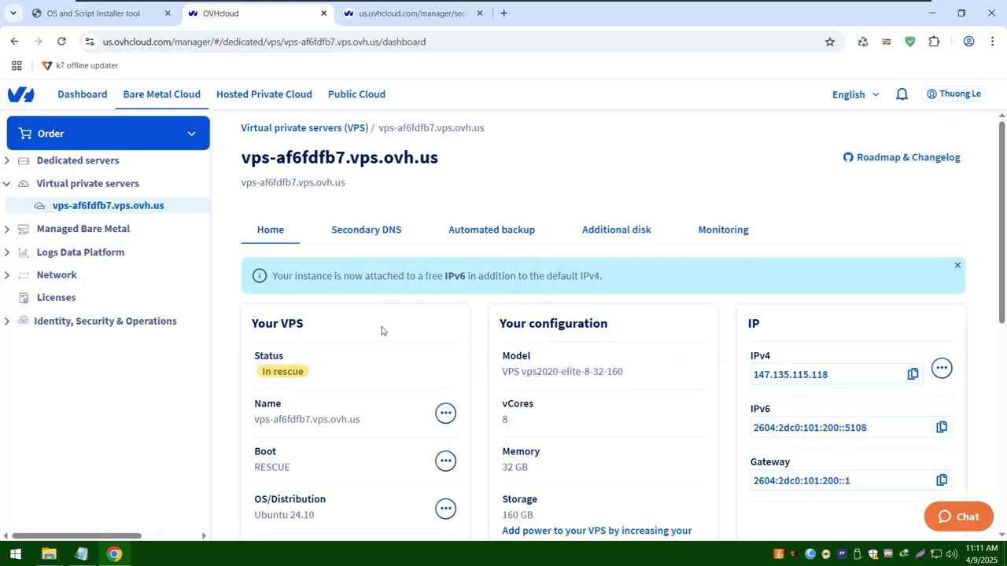
# Step: View the server's screen in the VPS's KVM console and close the console
pyautogui.scroll(-1, 382, 330)
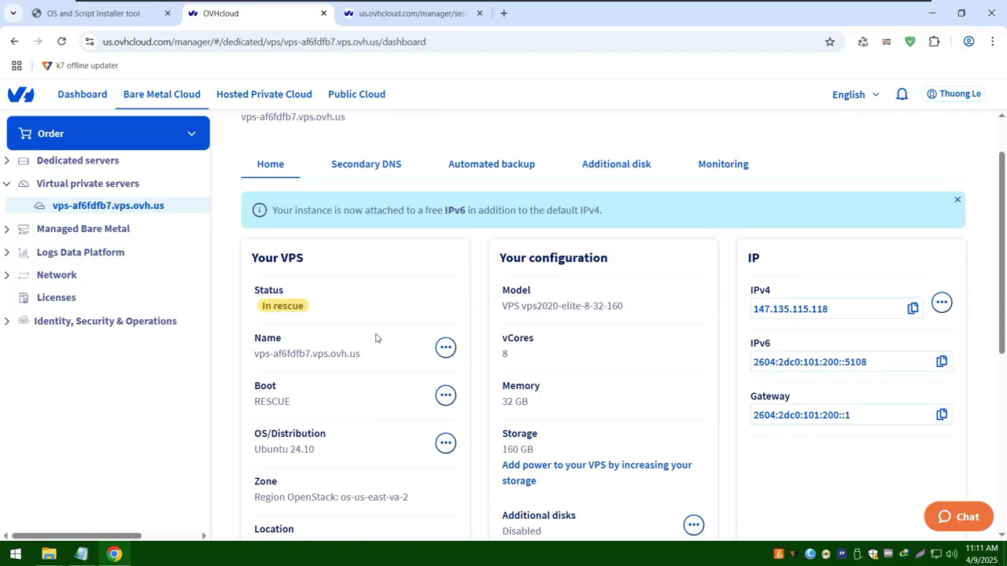
pyautogui.click(445, 347)
pyautogui.click(384, 400)
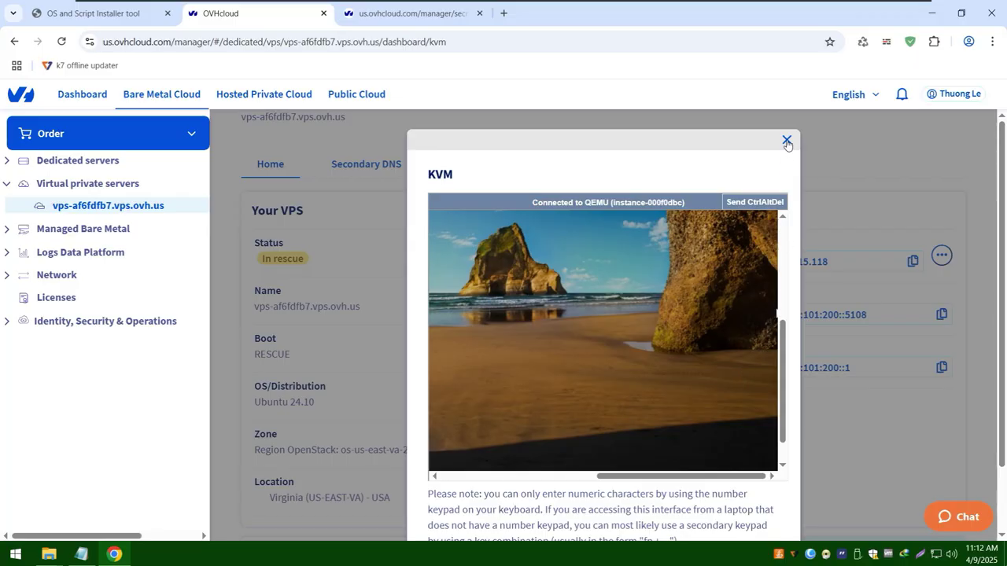
pyautogui.click(786, 139)
# Step: Show the login credentials in the installer tool and copy the server's IP address
pyautogui.click(102, 13)
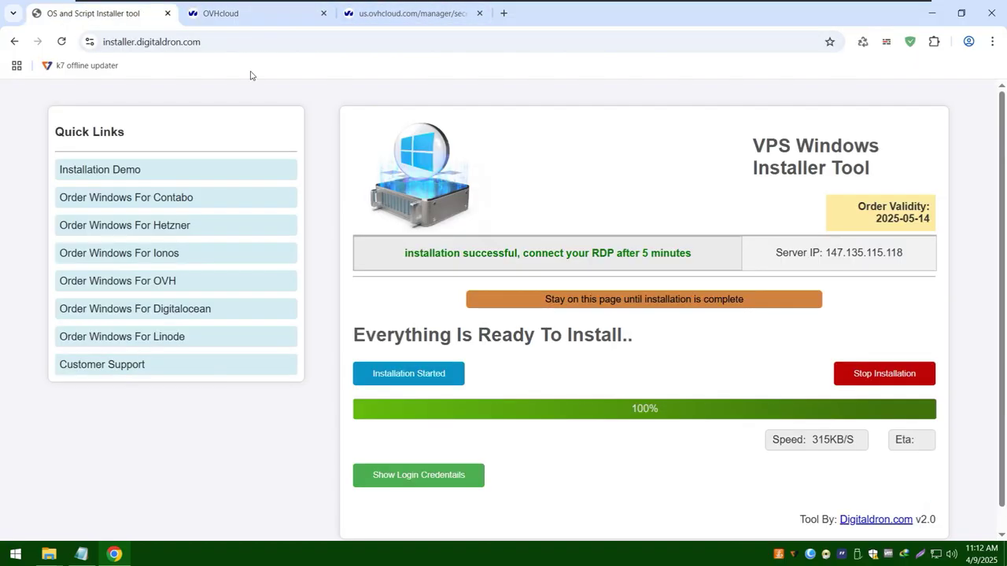
pyautogui.scroll(-1, 478, 412)
pyautogui.scroll(-1, 523, 402)
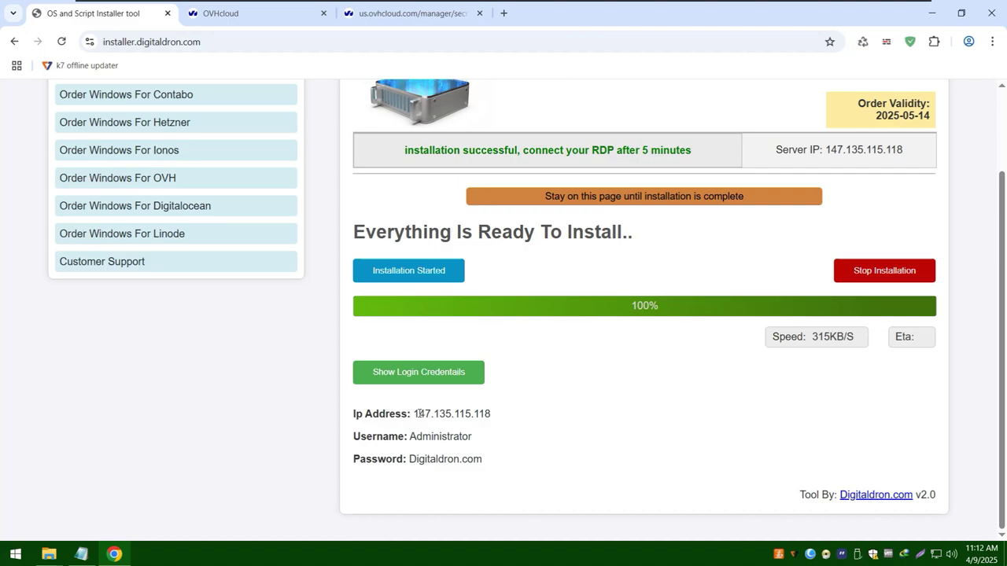
pyautogui.moveTo(414, 413); pyautogui.dragTo(490, 413)
pyautogui.rightClick(487, 412)
pyautogui.click(528, 226)
# Step: Open Remote Desktop Connection and connect to 147.135.115.118
pyautogui.press('super')
pyautogui.write('remote')
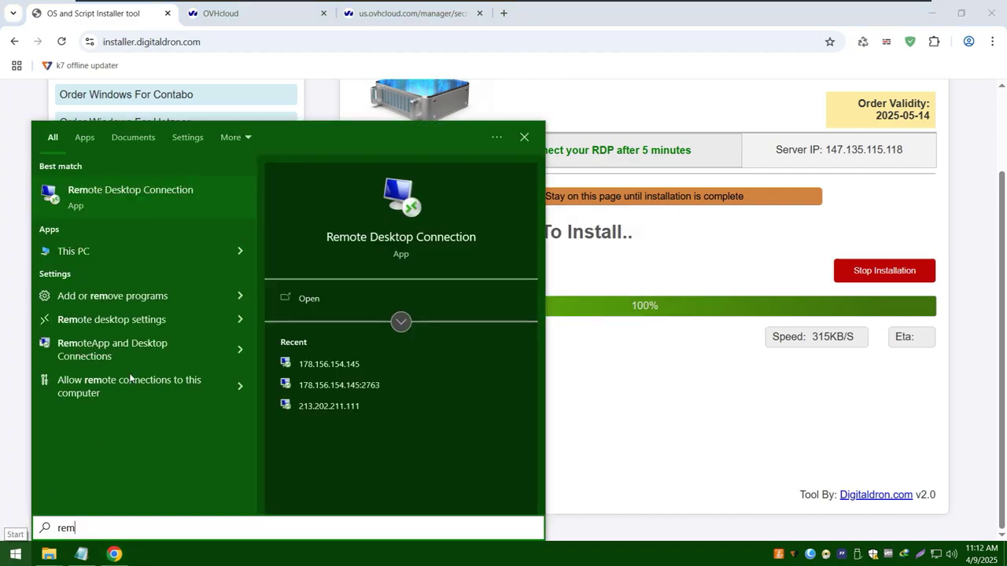
pyautogui.press('Return')
pyautogui.hotkey('ctrl', 'v')
pyautogui.press('Return')
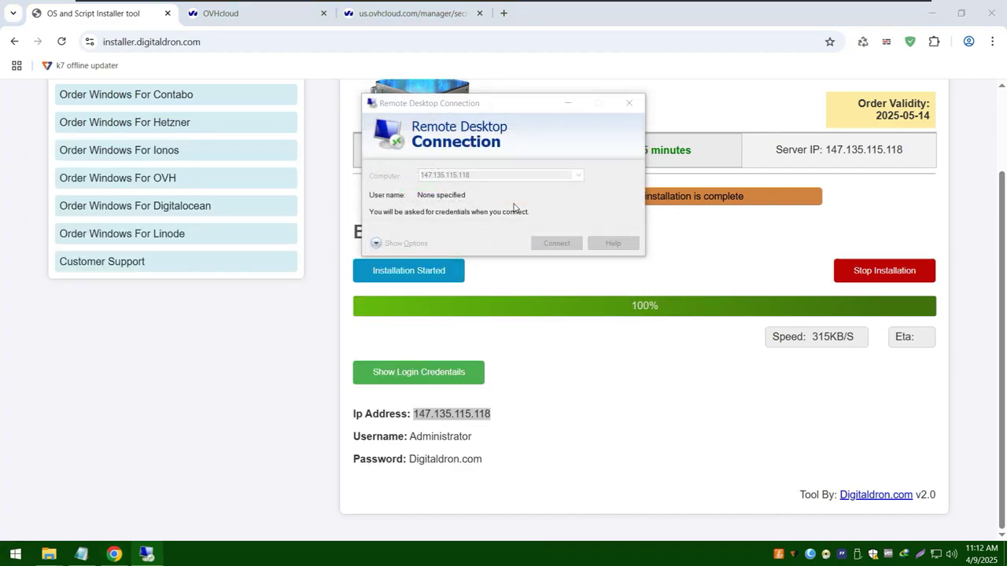
# Step: Copy the user name Administrator from the installer page into the remote desktop credentials
pyautogui.doubleClick(440, 436)
pyautogui.click(146, 554)
pyautogui.hotkey('ctrl', 'v')
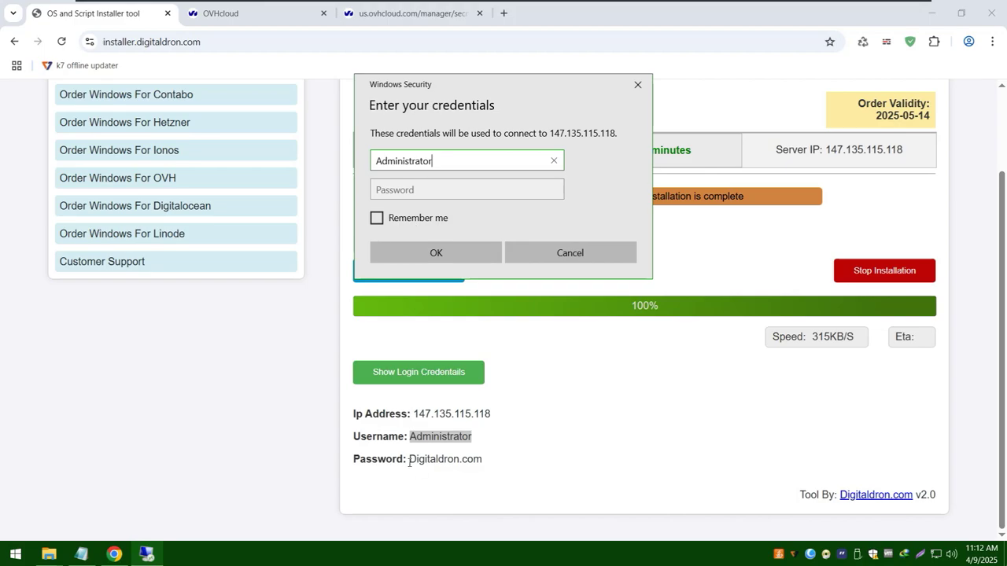
# Step: Sign in to the remote server with the password from the installer page and maximize the remote session
pyautogui.moveTo(409, 461); pyautogui.dragTo(501, 468)
pyautogui.hotkey('ctrl', 'c')
pyautogui.click(146, 554)
pyautogui.click(464, 190)
pyautogui.hotkey('ctrl', 'v')
pyautogui.click(464, 252)
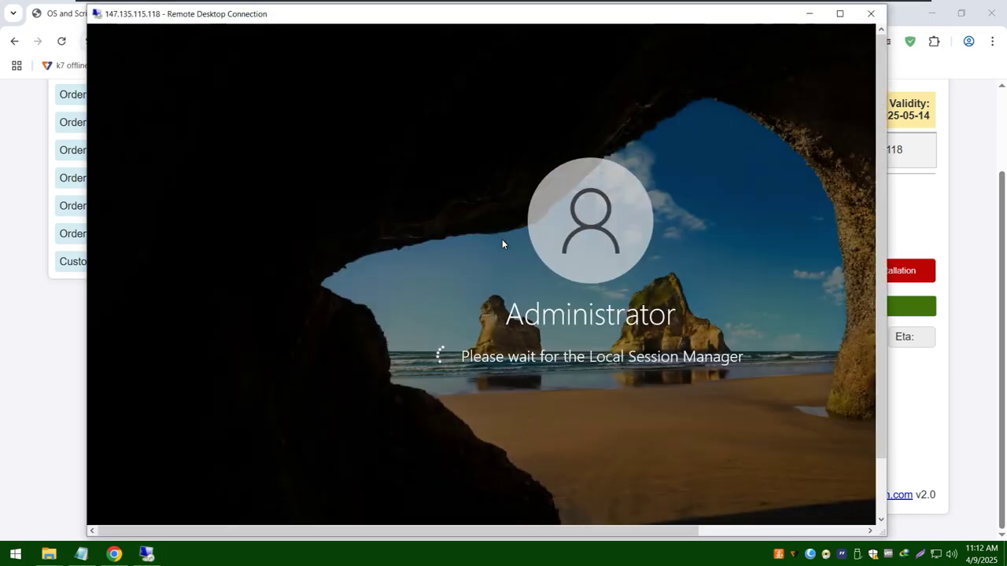
pyautogui.click(839, 13)
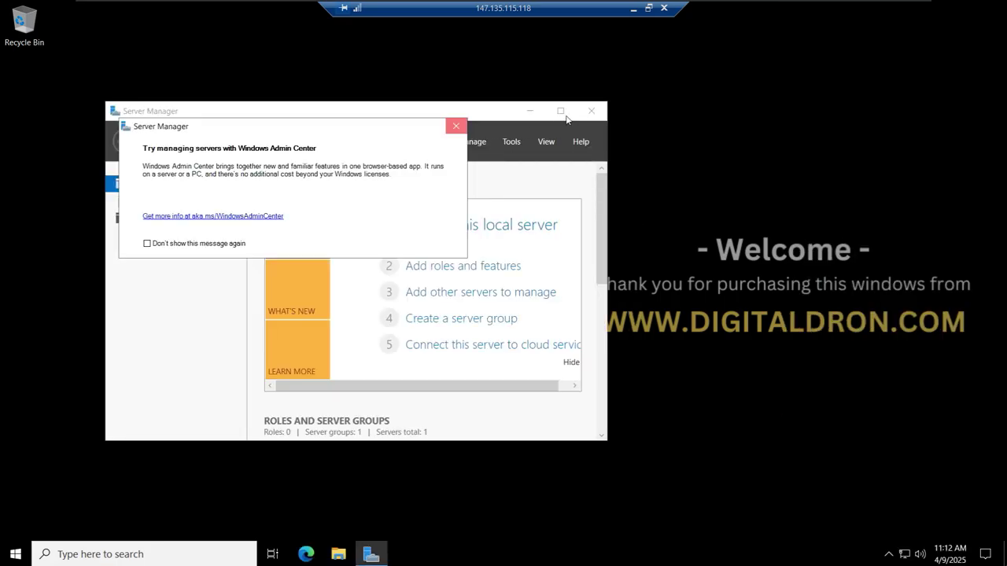
# Step: Close Server Manager along with its Windows Admin Center message on the remote server
pyautogui.click(591, 110)
pyautogui.rightClick(493, 140)
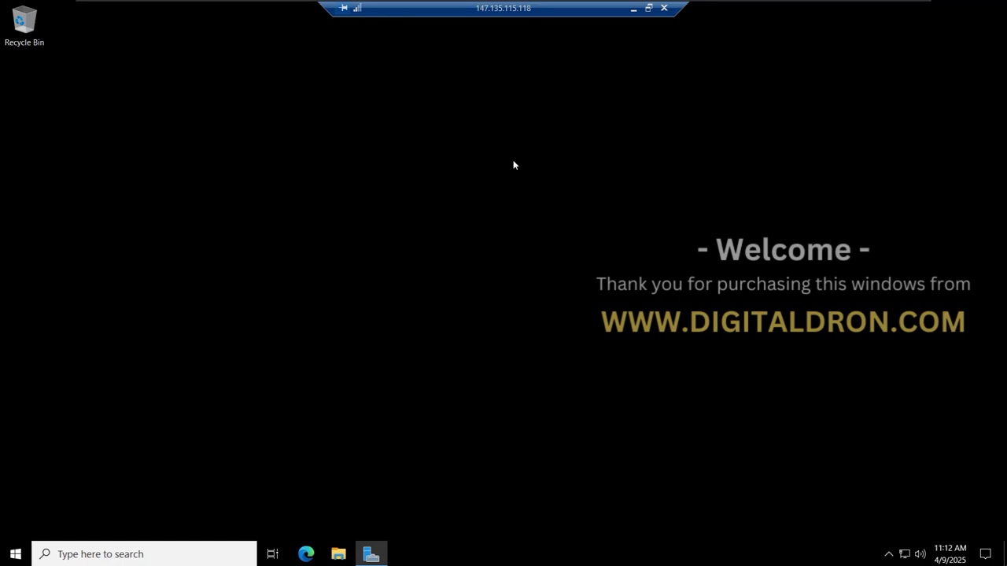
pyautogui.click(434, 208)
# Step: Open the About page of the System settings and examine the server's device and Windows specifications
pyautogui.click(14, 554)
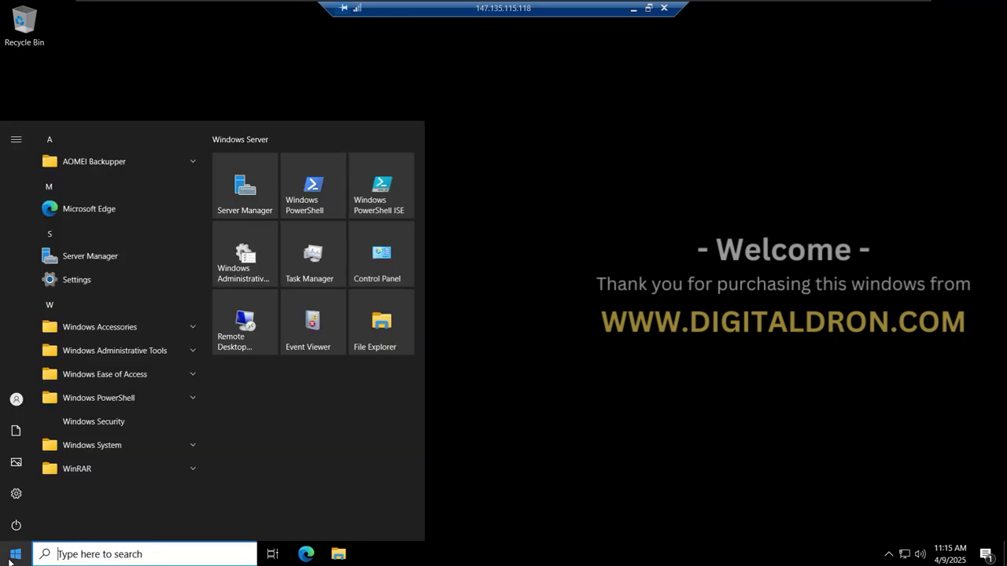
pyautogui.click(19, 494)
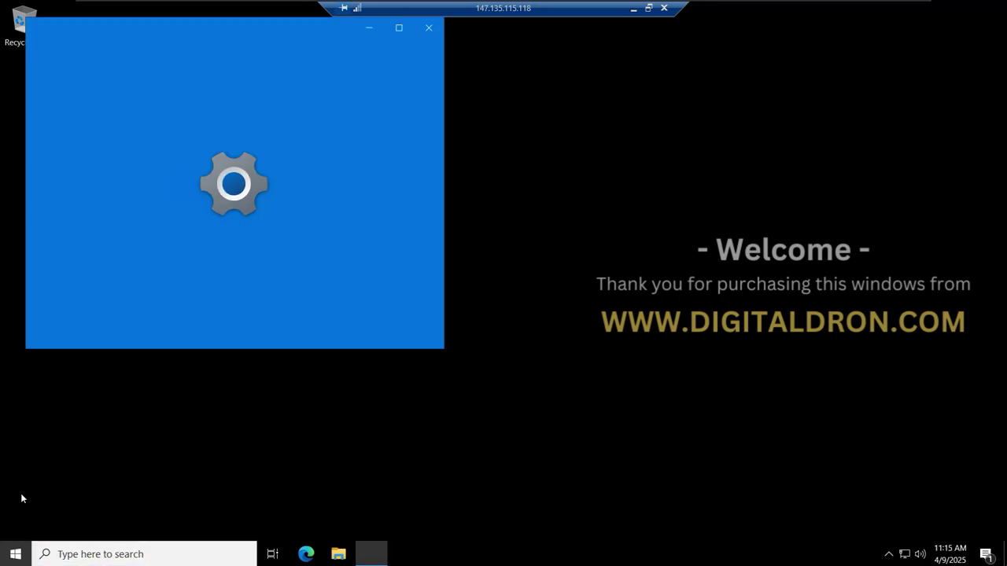
pyautogui.click(399, 27)
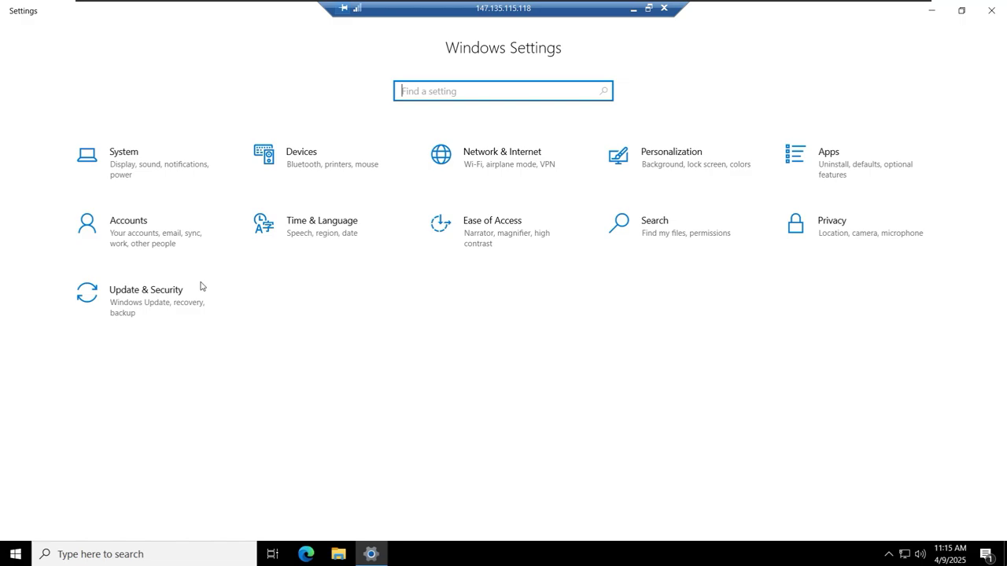
pyautogui.click(148, 166)
pyautogui.click(57, 470)
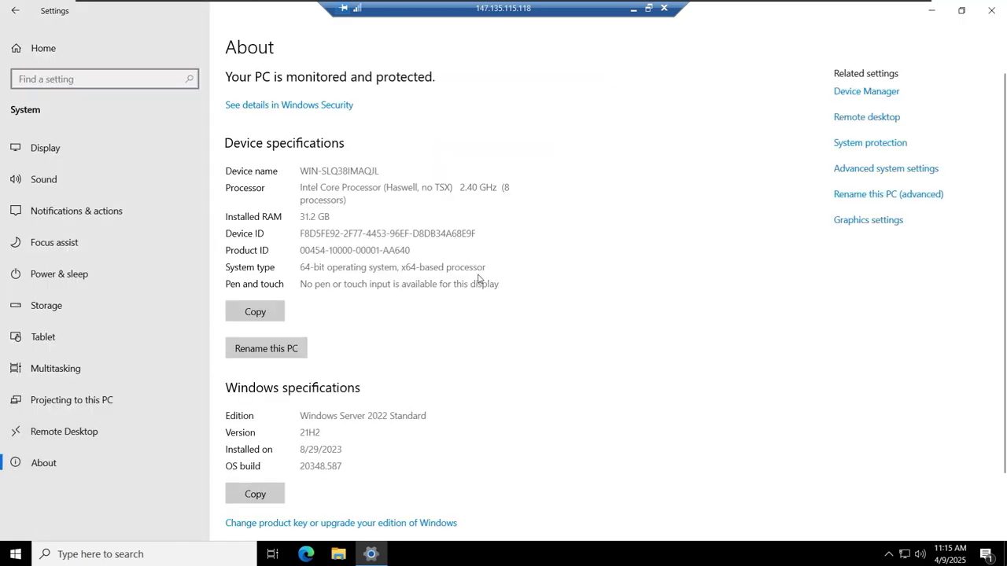
pyautogui.scroll(-1, 478, 278)
pyautogui.scroll(-1, 478, 278)
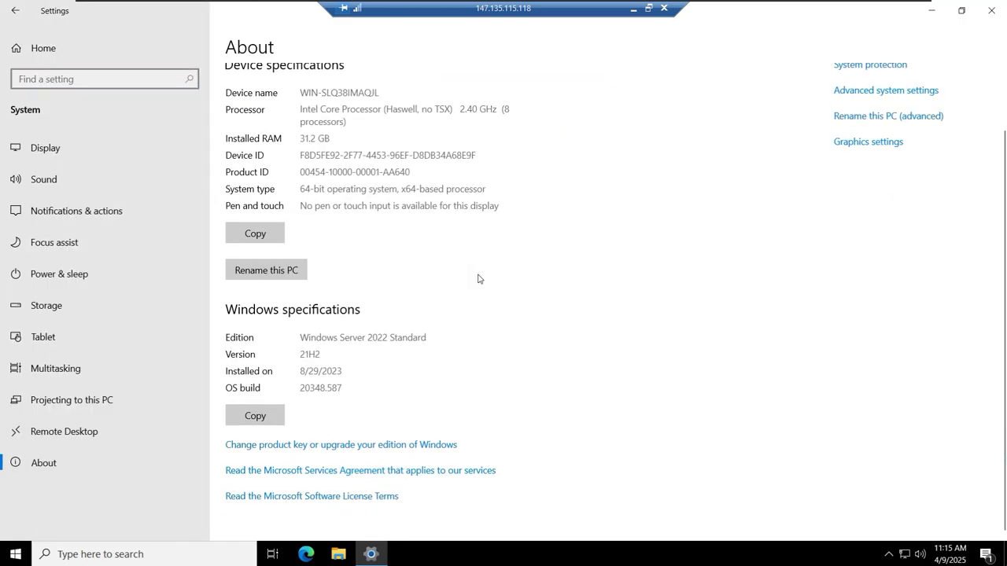
pyautogui.click(376, 449)
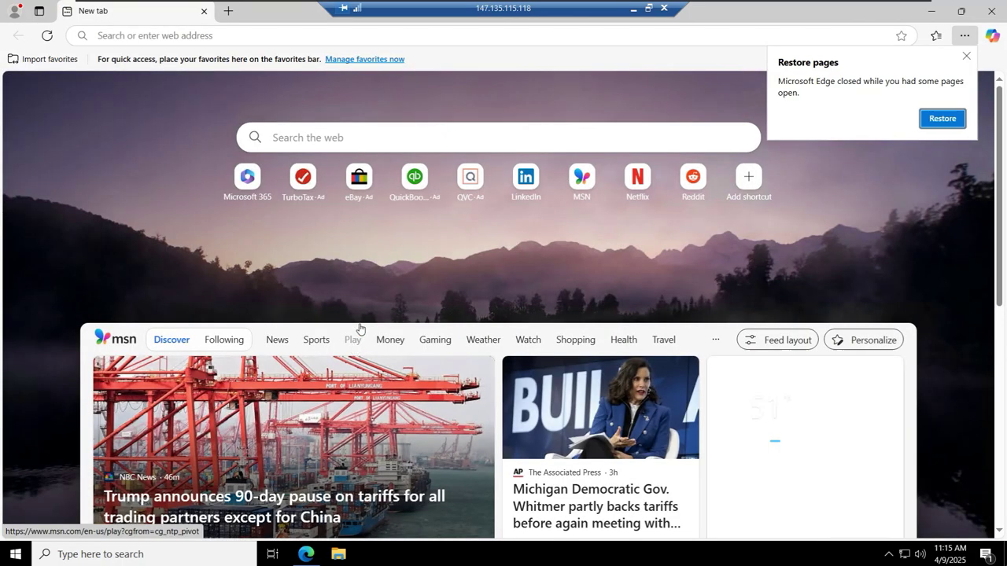
# Step: Open speedtest.net in Microsoft Edge and run the internet speed test, allowing the site to know the location
pyautogui.click(265, 36)
pyautogui.write('speed')
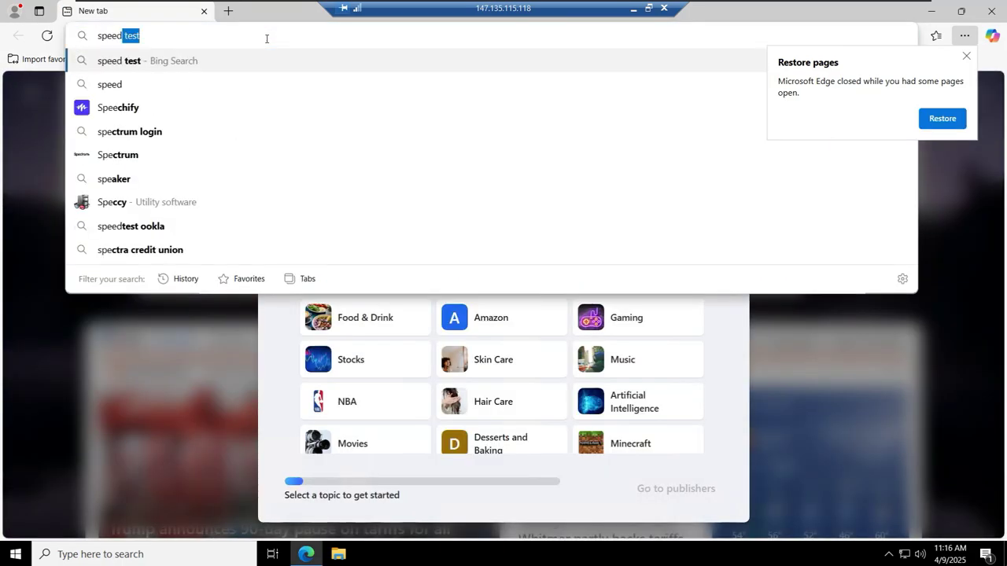
pyautogui.write('test.net')
pyautogui.press('Return')
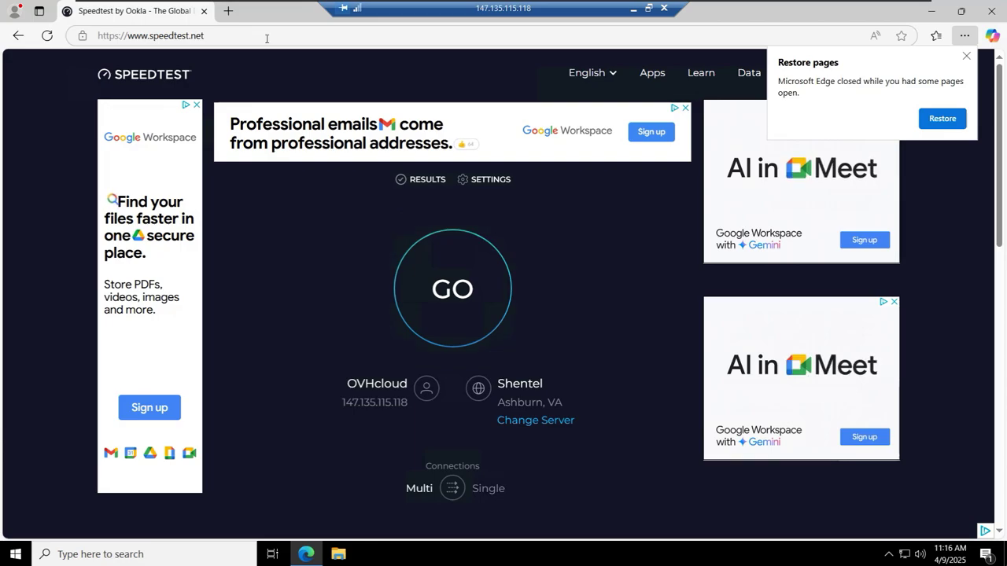
pyautogui.click(440, 292)
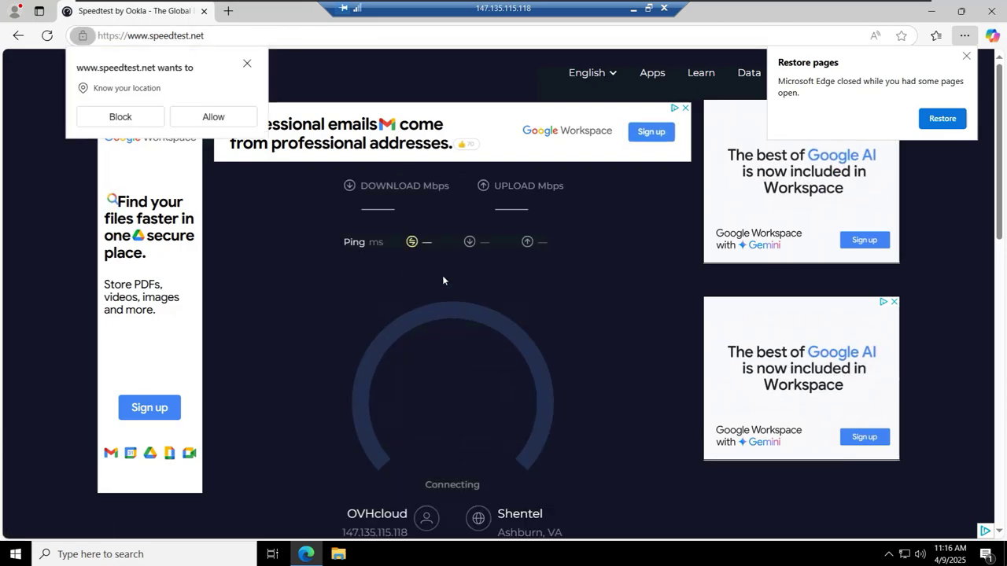
pyautogui.click(213, 117)
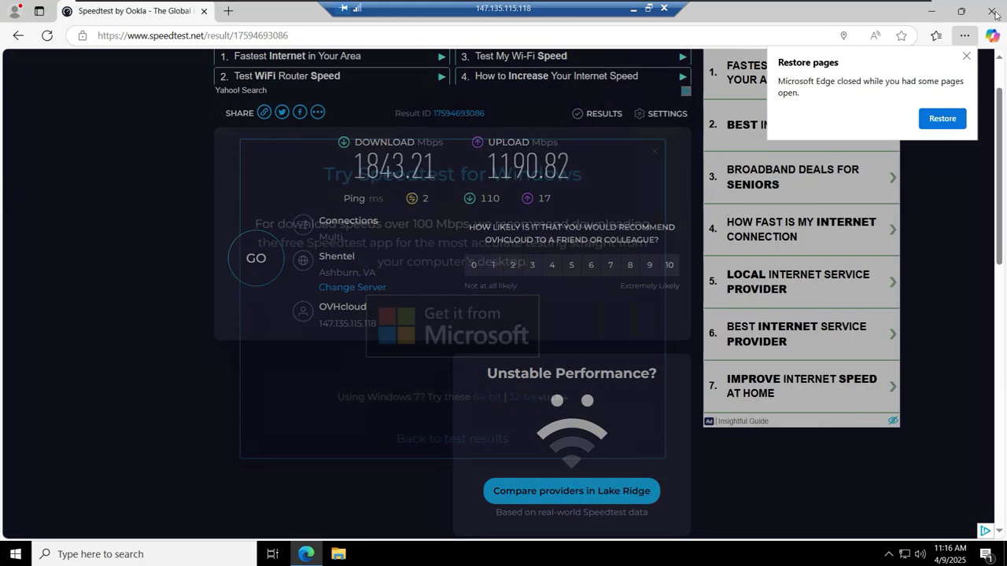
# Step: Close Microsoft Edge on the remote server and exit the Remote Desktop session
pyautogui.click(993, 11)
pyautogui.rightClick(463, 246)
pyautogui.click(685, 86)
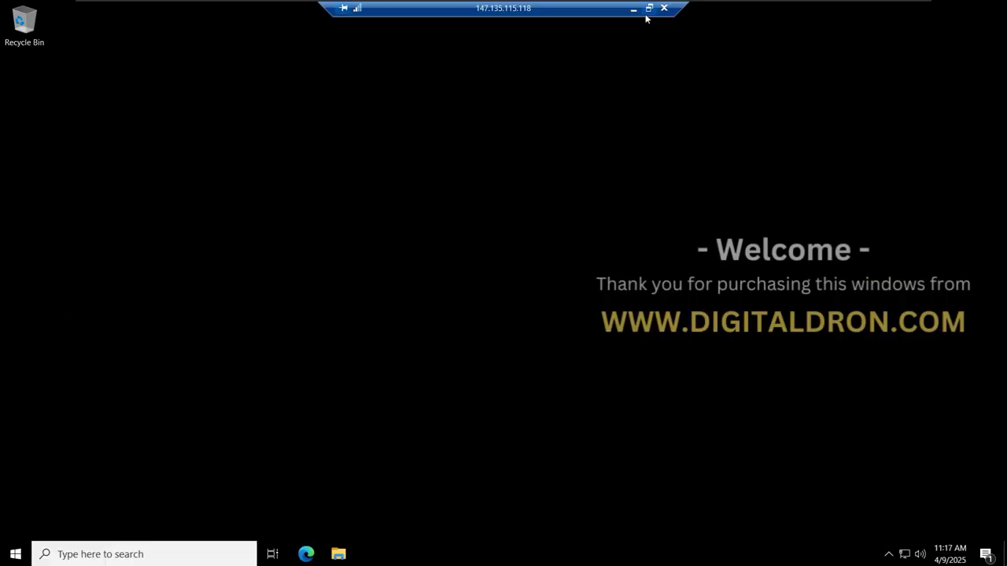
pyautogui.click(650, 9)
pyautogui.click(878, 13)
pyautogui.click(530, 308)
# Step: Switch to the OVHcloud page in the local browser, reload the VPS dashboard and check the VPS status
pyautogui.click(259, 16)
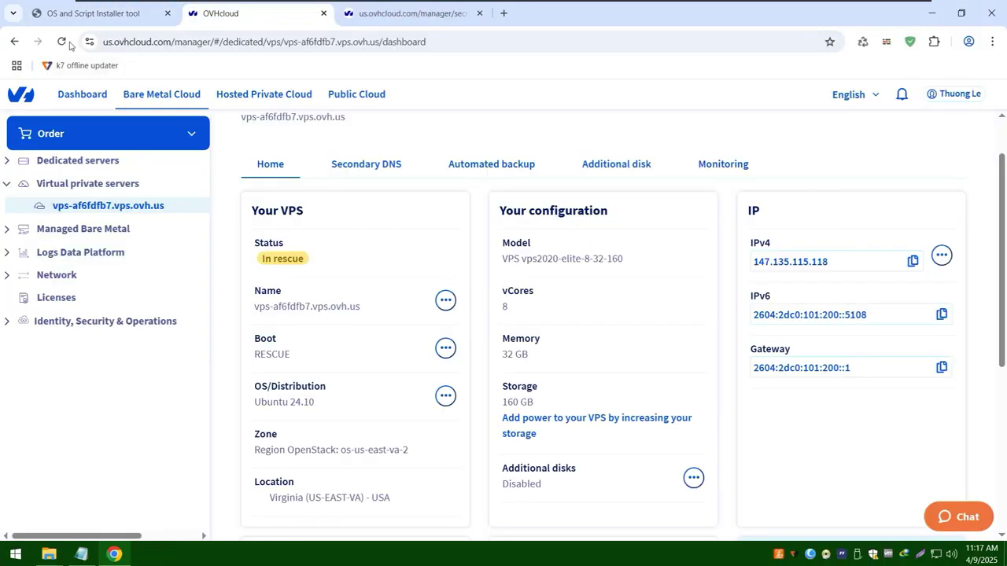
pyautogui.click(62, 41)
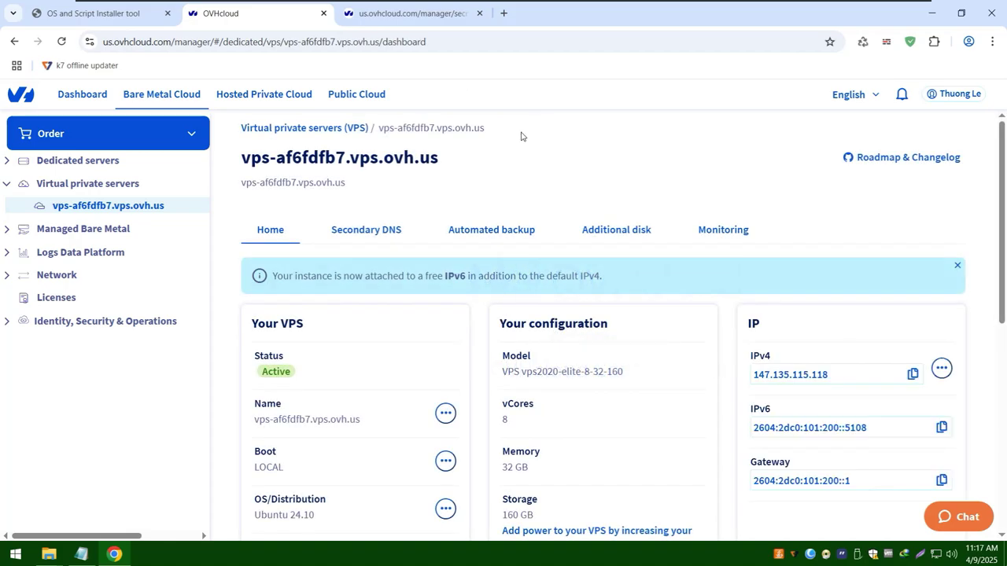
pyautogui.moveTo(257, 373); pyautogui.dragTo(346, 374)
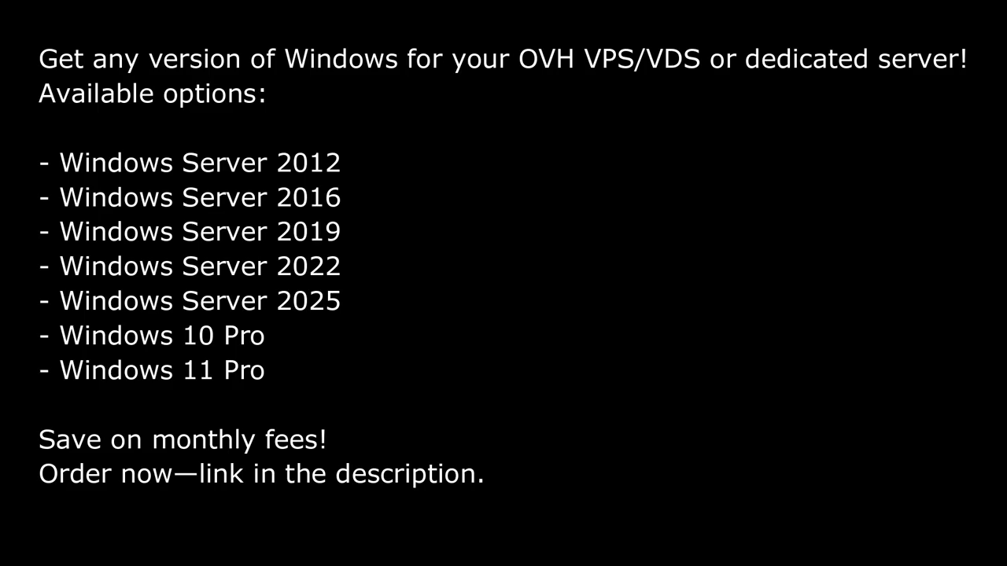